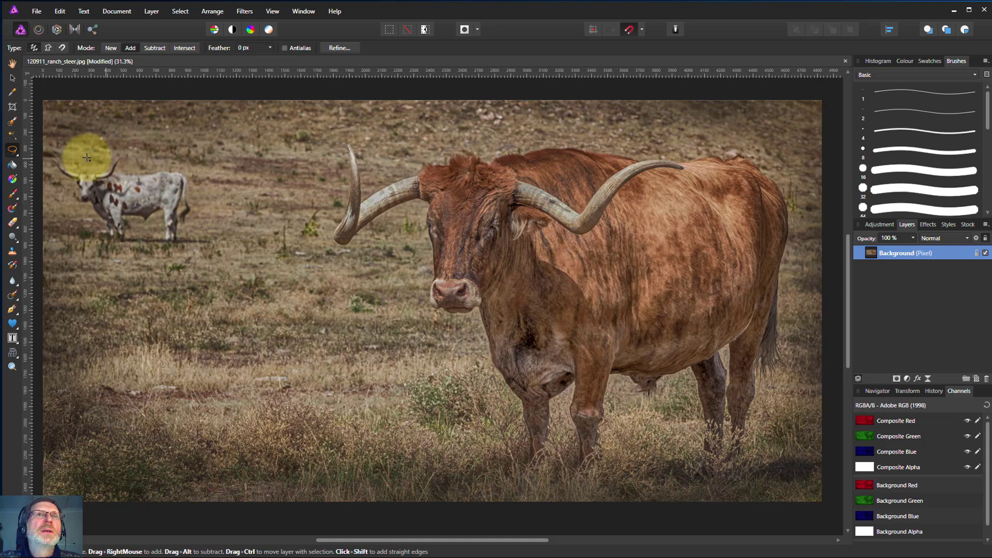
Pick the Freehand Selection Tool from the selection tools flyout
click(14, 151)
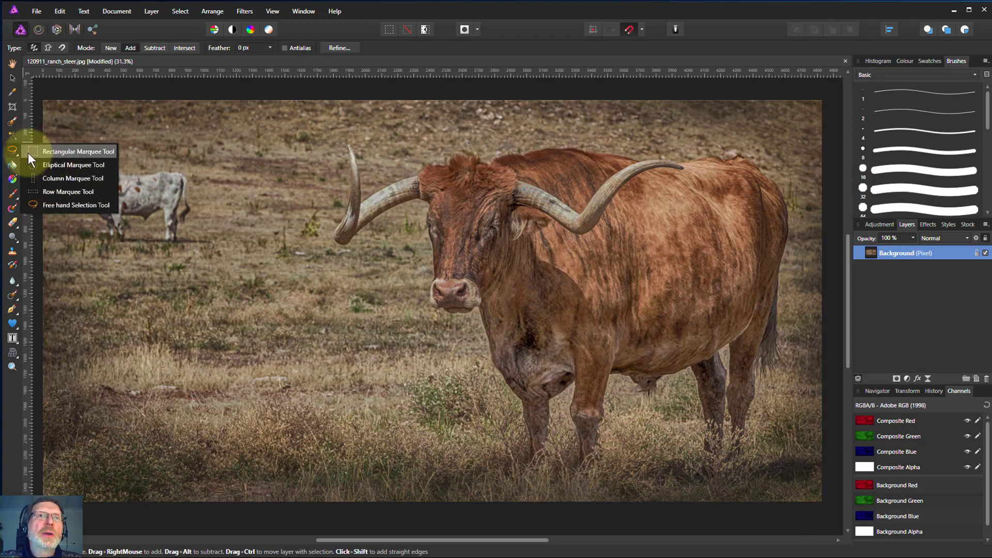
click(55, 209)
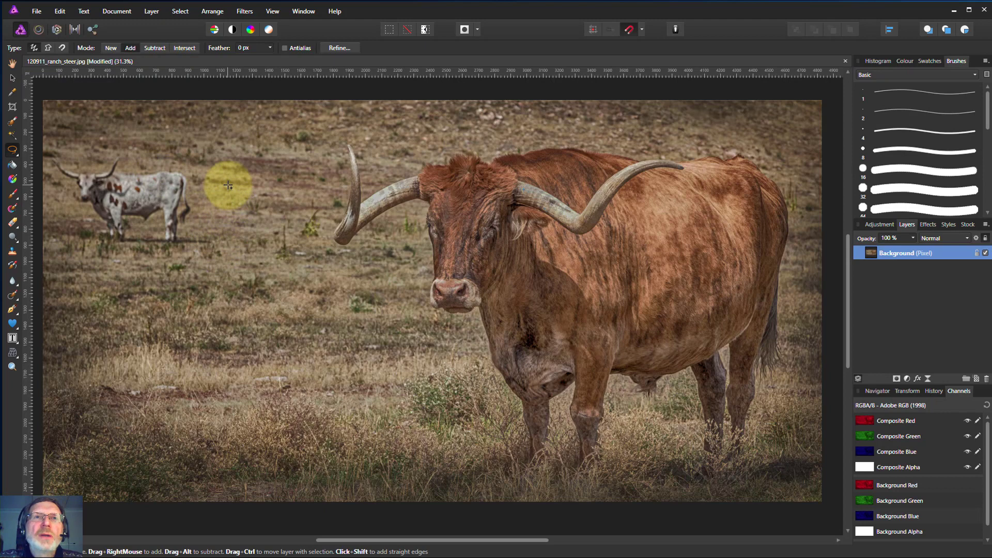
Practise lasso loops on the grass, deselect with Ctrl+D, then lasso a patch of lower-left grass
mouse_move(241, 183)
mouse_down()
mouse_move(308, 227)
mouse_move(313, 270)
mouse_move(224, 255)
mouse_move(213, 159)
mouse_move(262, 138)
mouse_up()
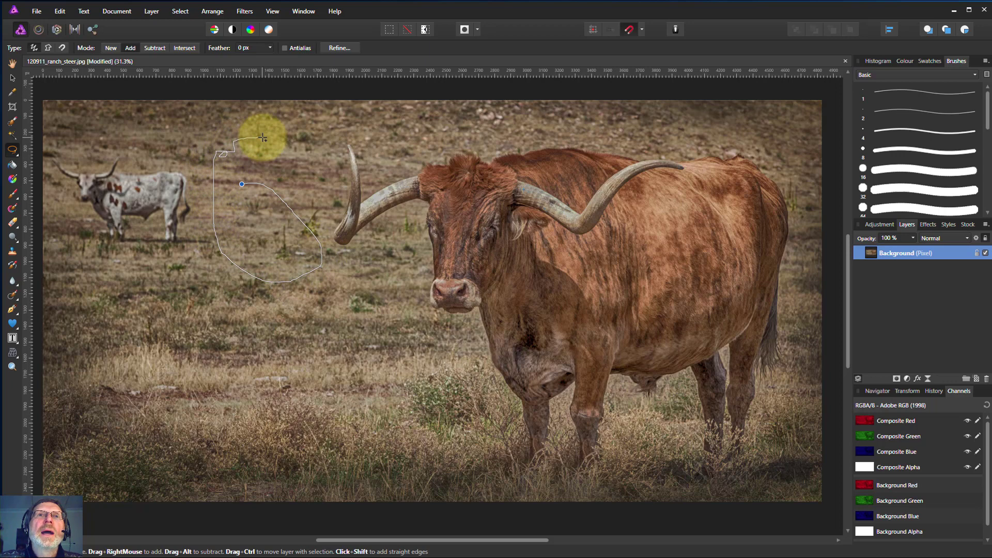
mouse_move(263, 137)
mouse_down()
mouse_move(240, 162)
mouse_move(239, 181)
mouse_up()
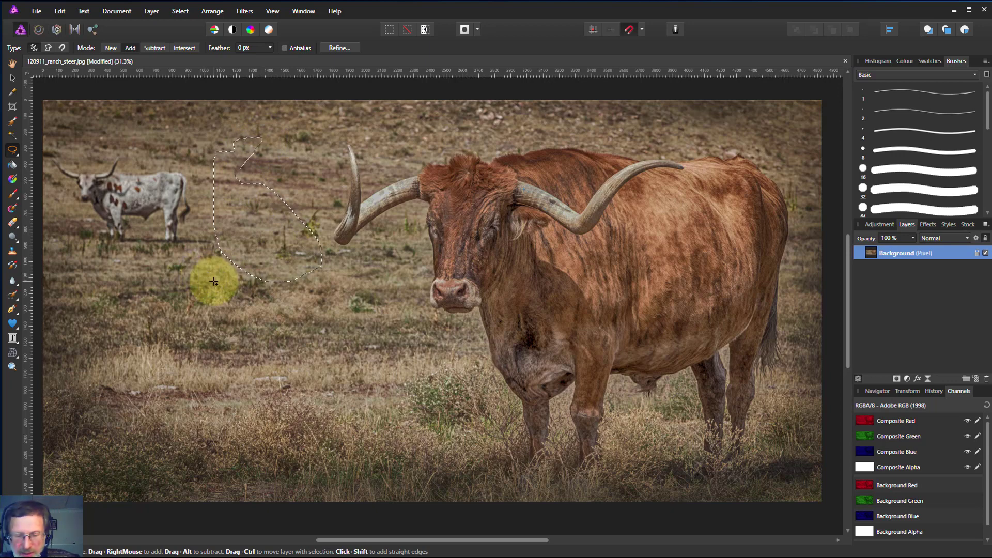
key(ctrl+d)
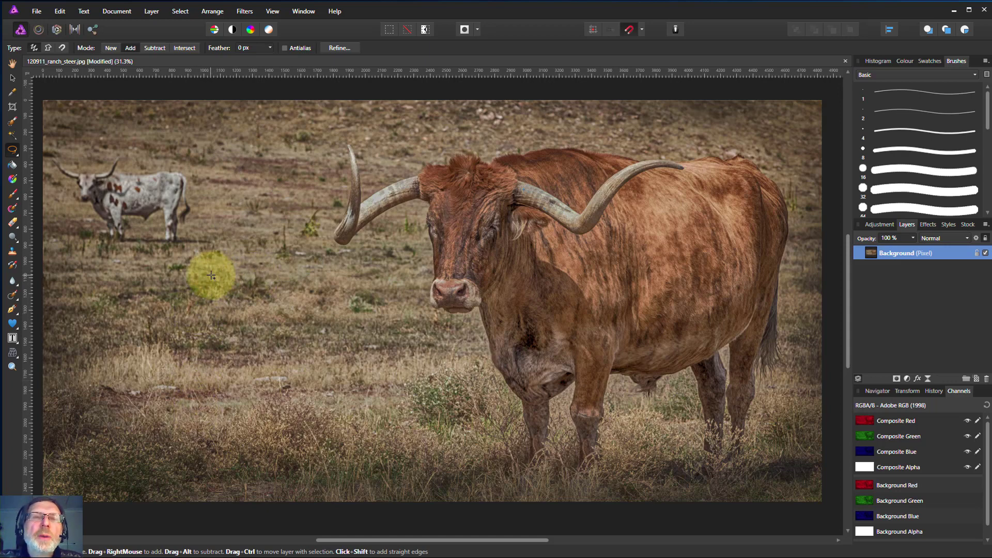
mouse_move(211, 276)
mouse_down()
mouse_move(236, 299)
mouse_move(237, 350)
mouse_move(189, 370)
mouse_up()
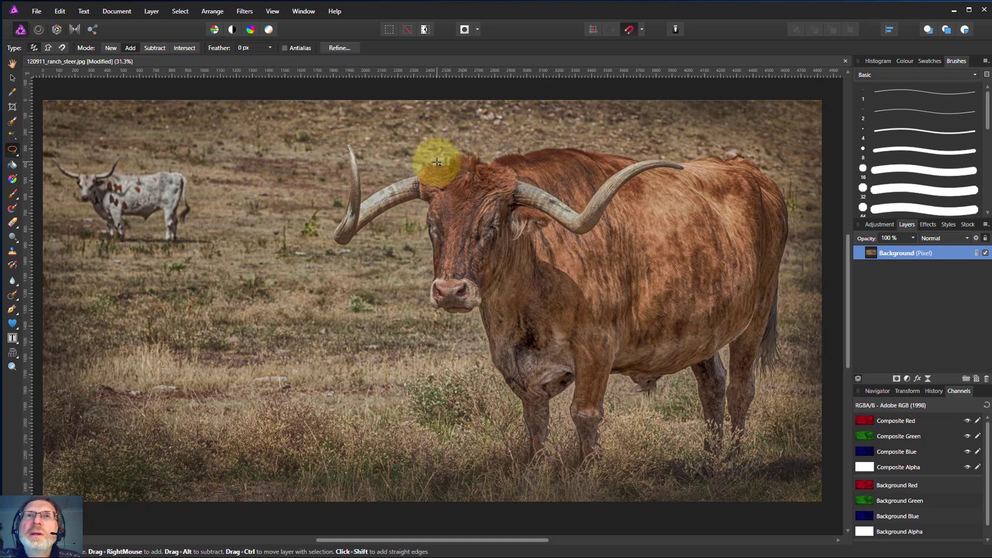
Trace a trial lasso along the big steer's head and back, then deselect it
mouse_move(436, 162)
mouse_down()
mouse_move(486, 161)
mouse_move(561, 149)
mouse_move(686, 170)
mouse_up()
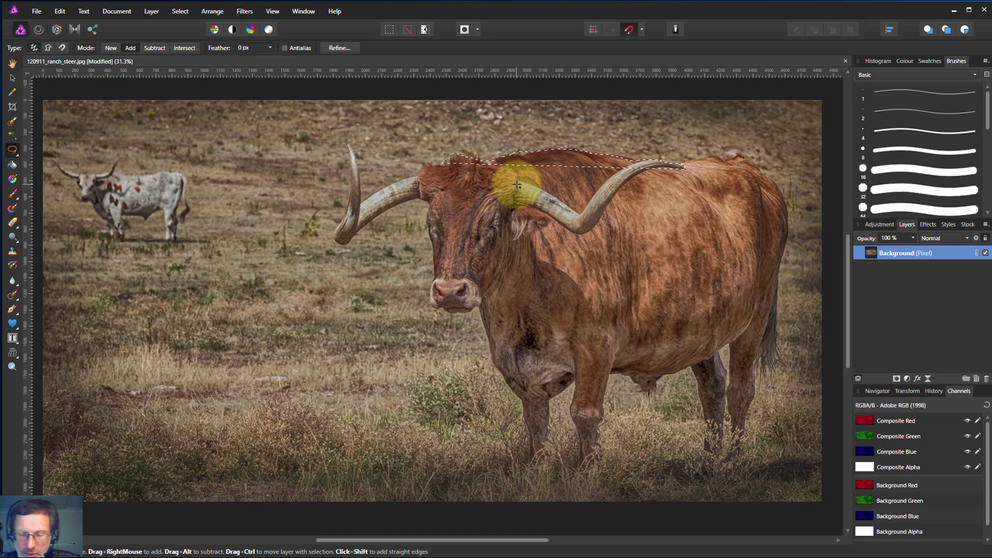
key(ctrl+d)
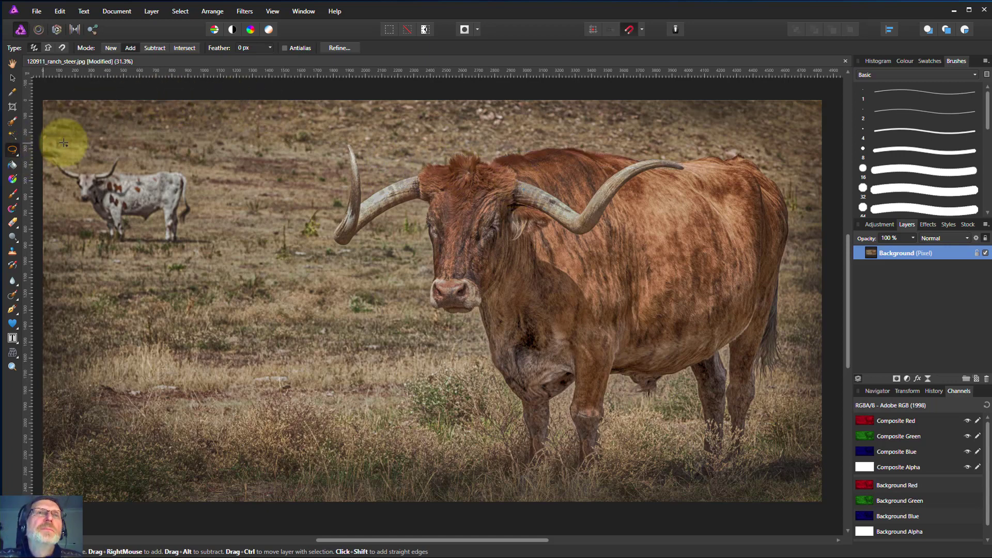
Paint an edge-snapping selection over the big steer's body with a 289.5 px Selection Brush
click(16, 120)
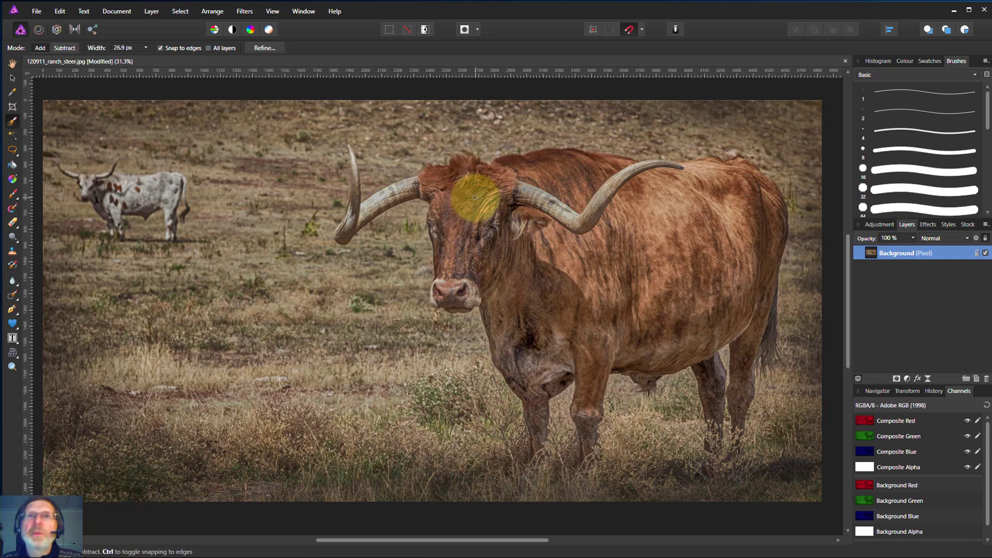
key(bracketright)
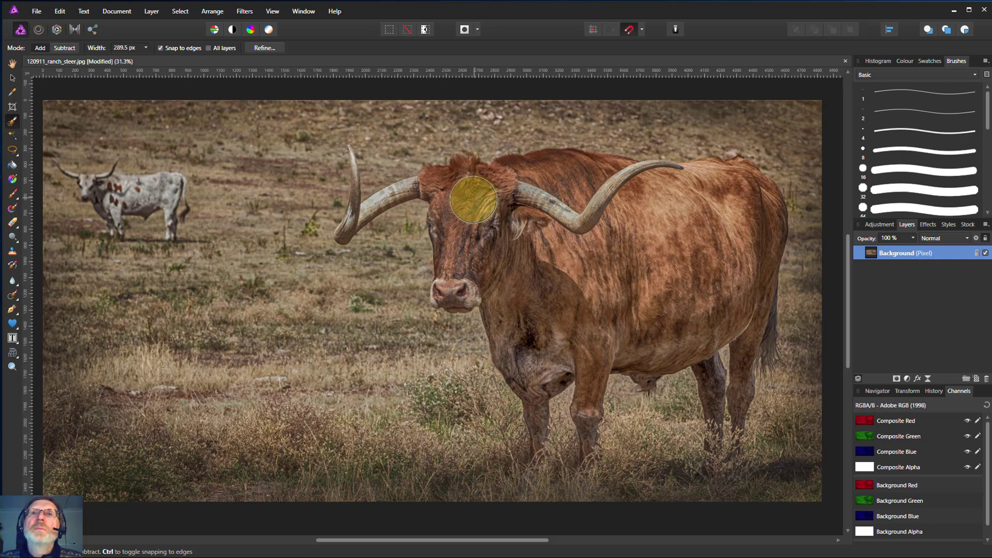
mouse_move(463, 199)
mouse_down()
mouse_move(652, 205)
mouse_move(669, 224)
mouse_move(665, 249)
mouse_move(659, 243)
mouse_move(706, 232)
mouse_move(717, 206)
mouse_move(740, 252)
mouse_move(688, 322)
mouse_move(609, 324)
mouse_move(543, 284)
mouse_move(522, 309)
mouse_move(531, 345)
mouse_move(508, 302)
mouse_move(487, 283)
mouse_up()
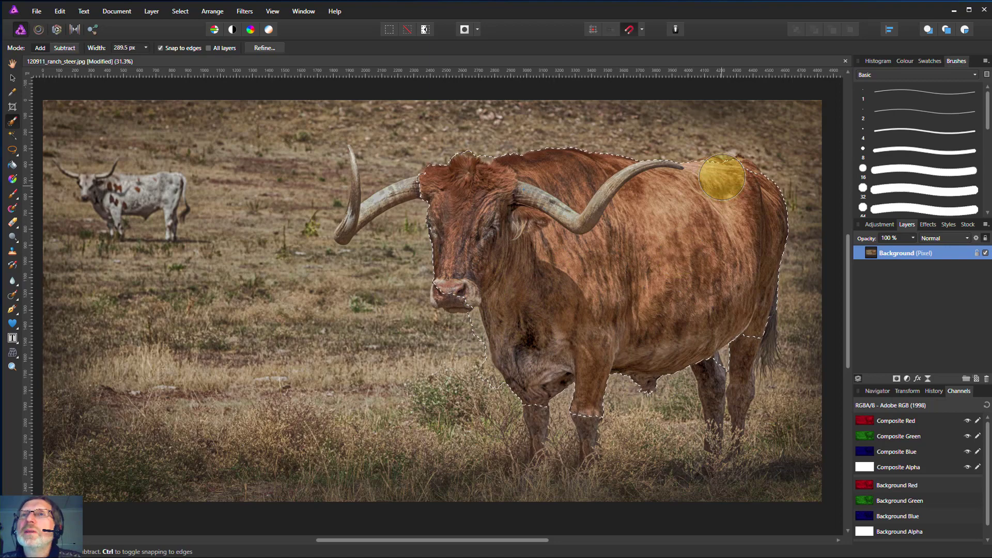
scroll(737, 173, up, 5)
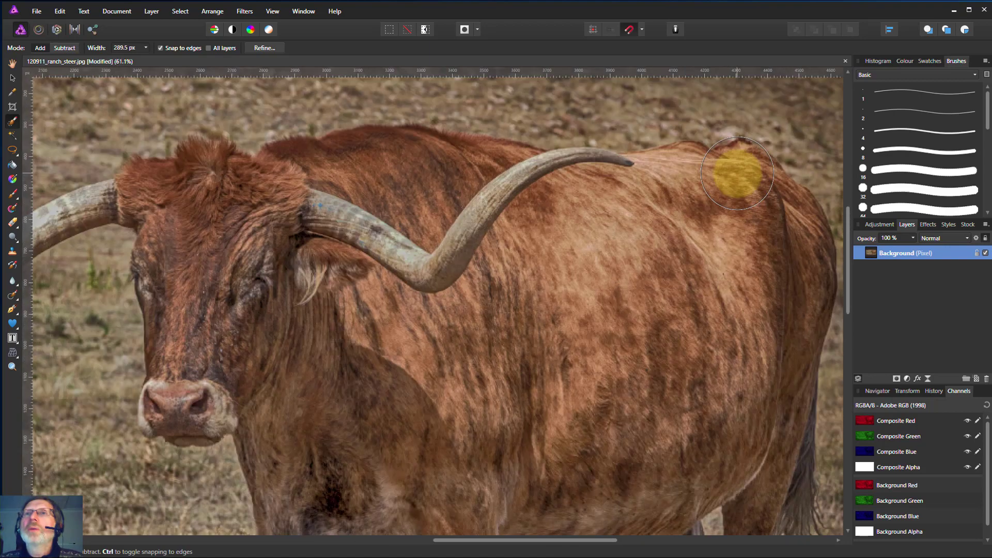
scroll(768, 186, up, 3)
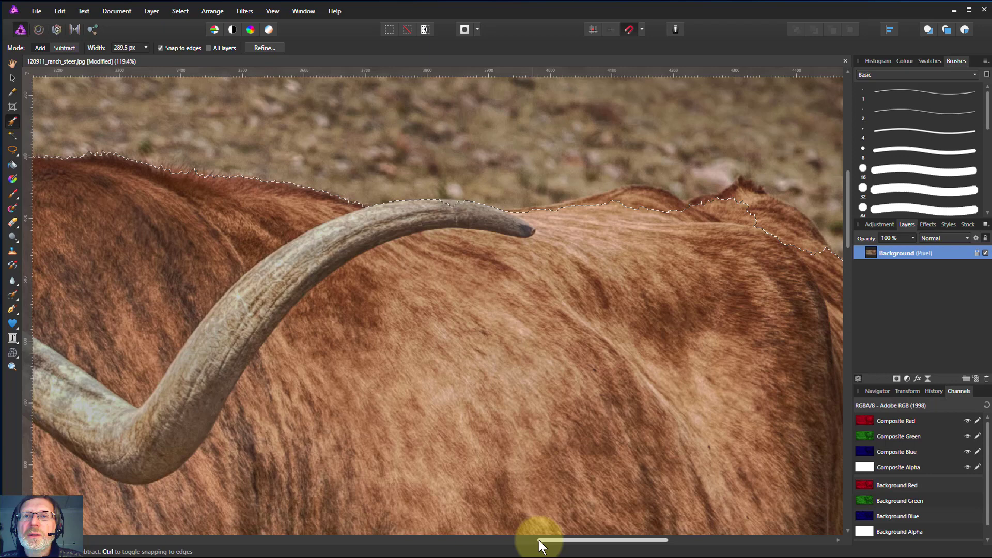
drag(539, 542, 573, 540)
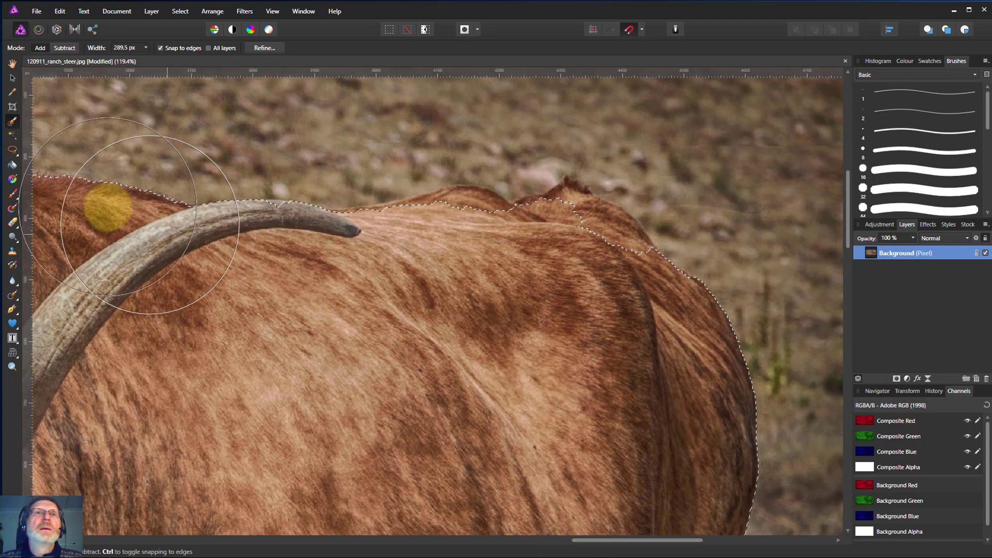
click(10, 151)
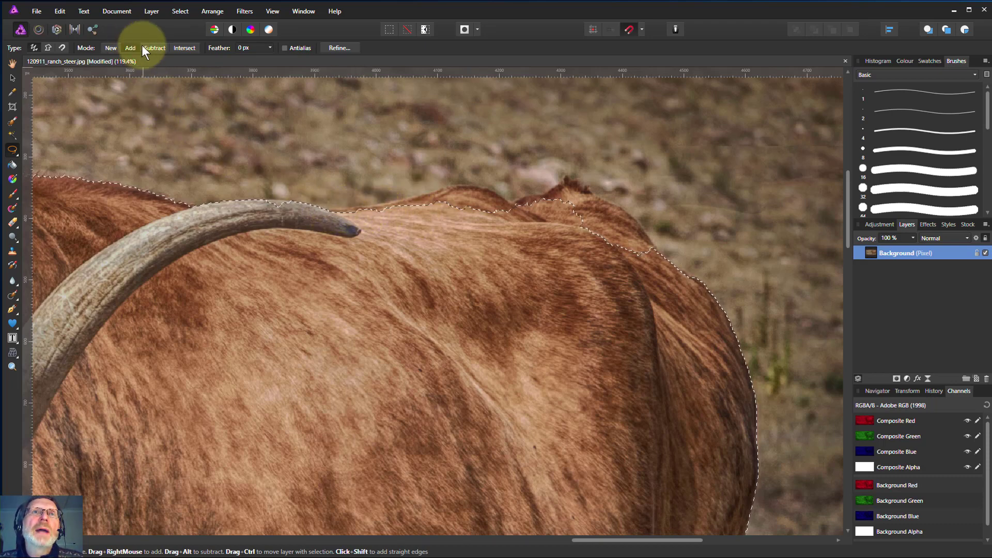
Lasso from the horn tip along the steer's back so the selection hugs the hump ridge
drag(288, 170, 317, 206)
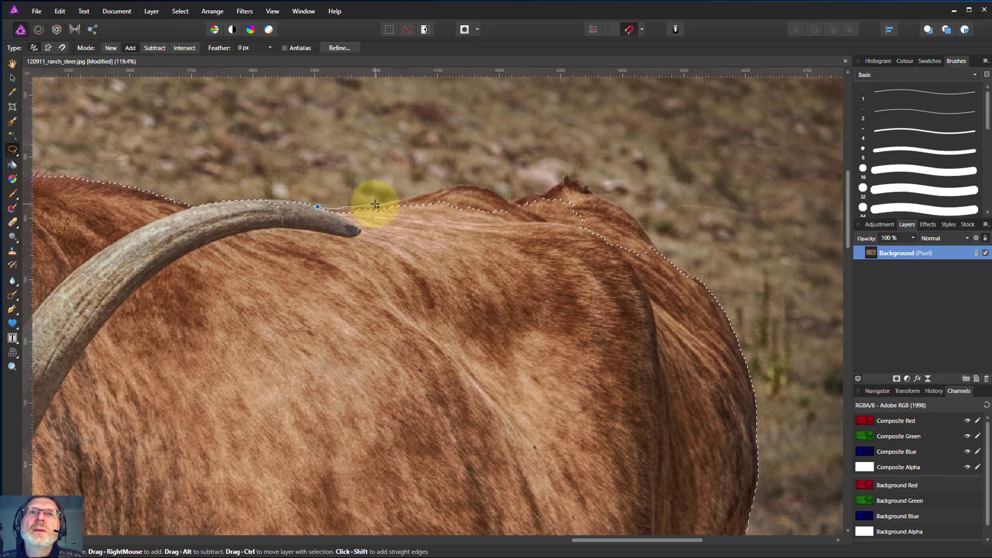
mouse_move(410, 197)
mouse_down()
mouse_move(499, 193)
mouse_move(519, 210)
mouse_move(501, 250)
mouse_up()
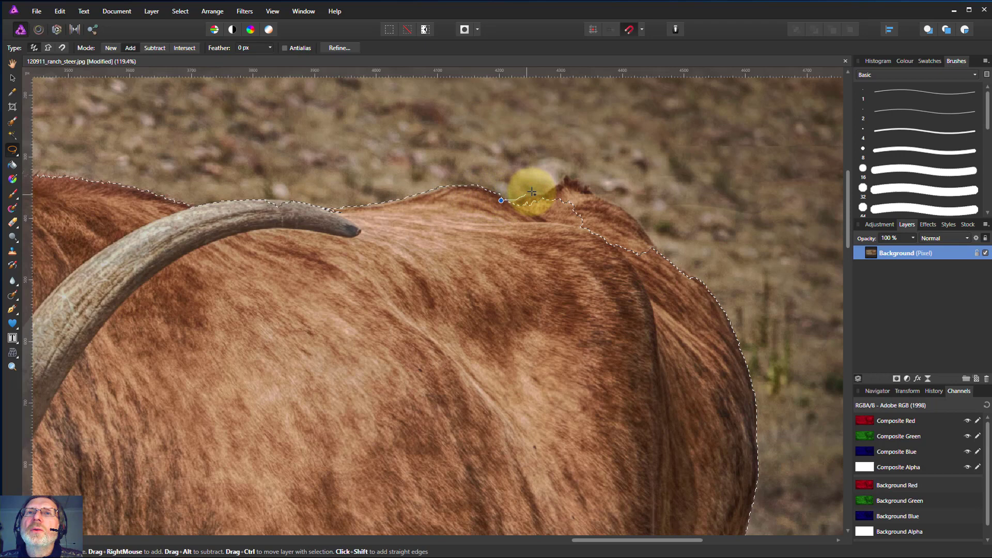
mouse_move(548, 190)
mouse_down()
mouse_move(574, 180)
mouse_move(596, 190)
mouse_move(649, 244)
mouse_up()
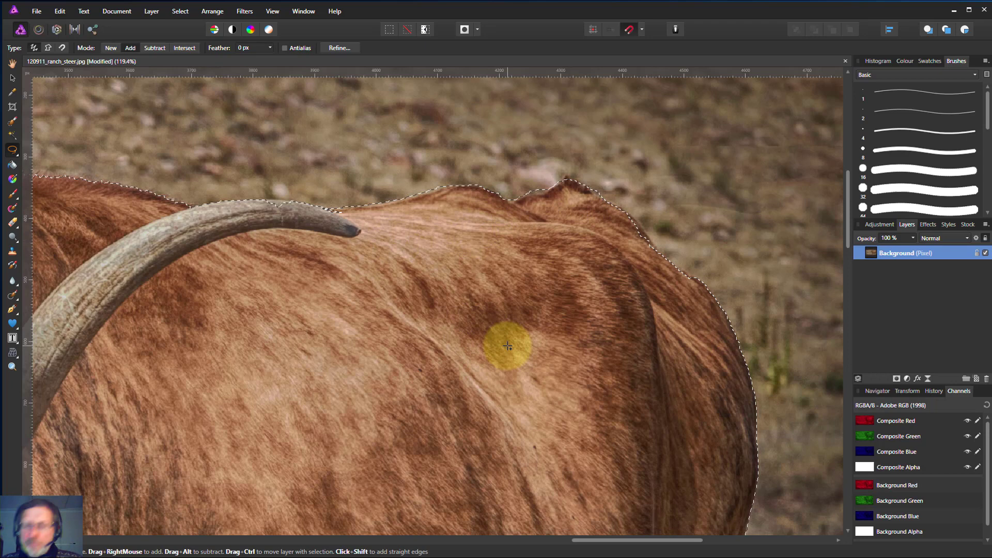
Fit the photo in view, clear the selection, and narrow the Selection Brush to 78.9 px
key(ctrl+0)
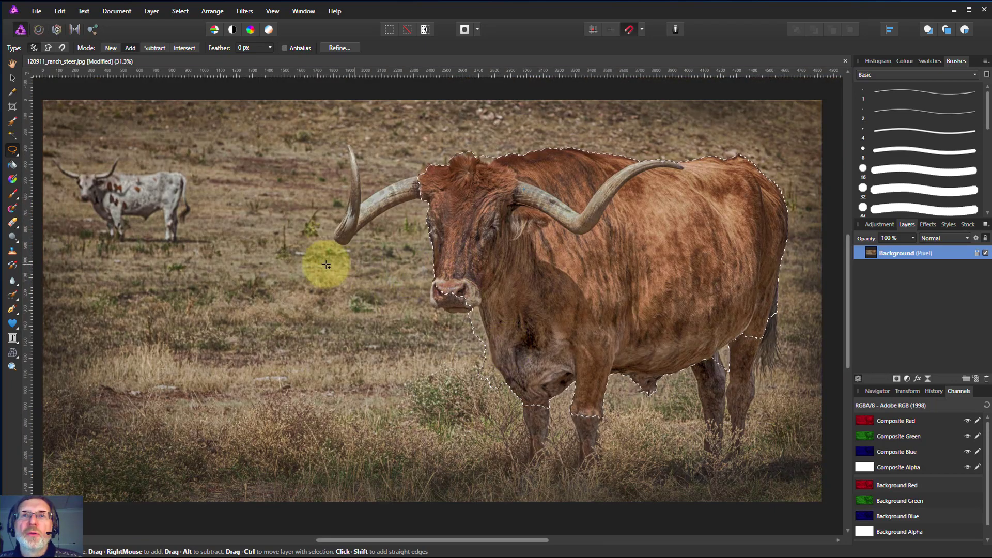
key(ctrl+d)
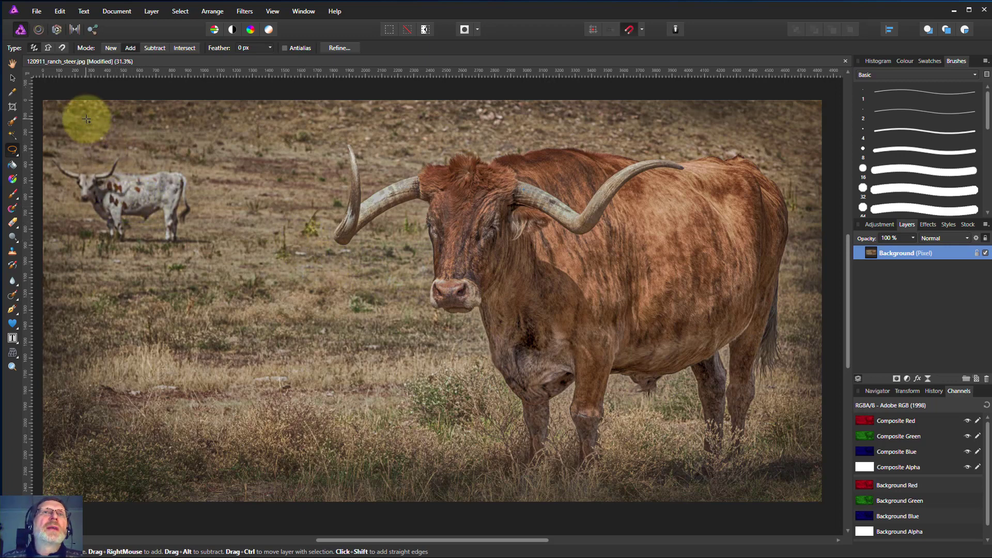
click(12, 121)
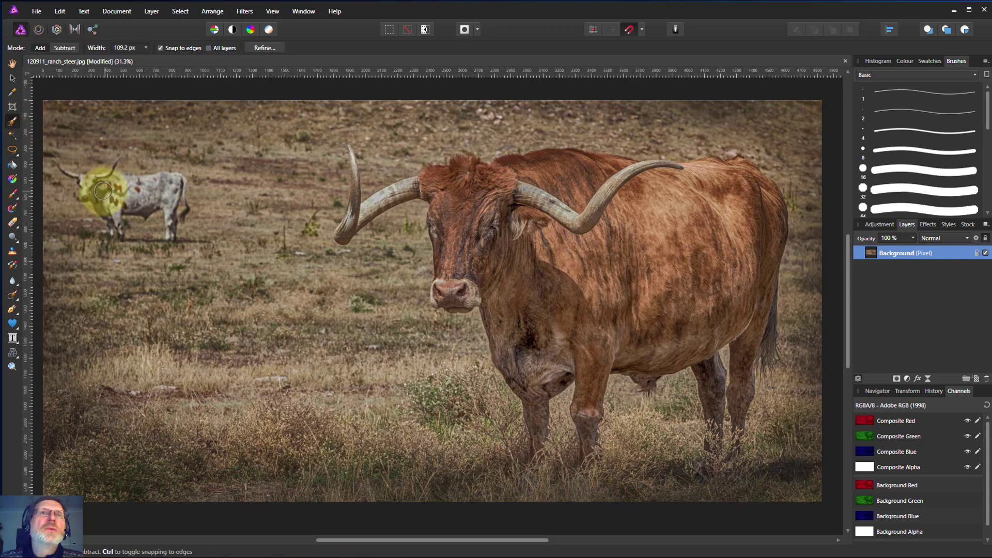
key(bracketleft)
key(bracketleft)
key(bracketleft)
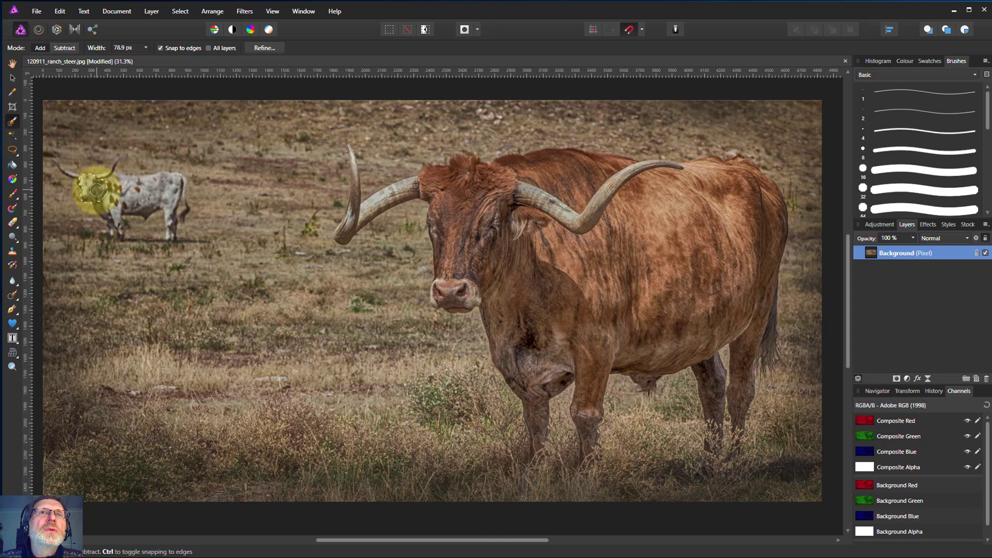
key(ctrl+a)
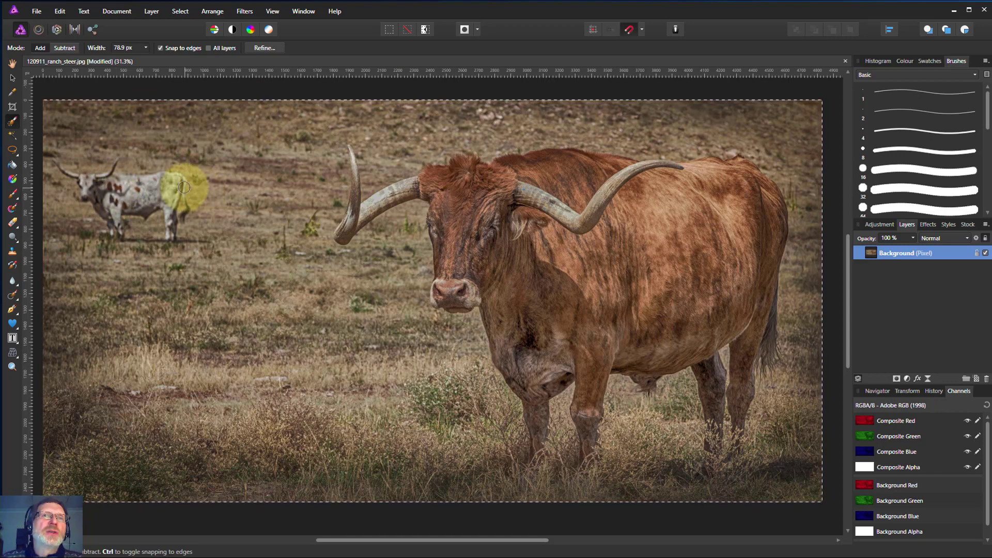
key(ctrl+d)
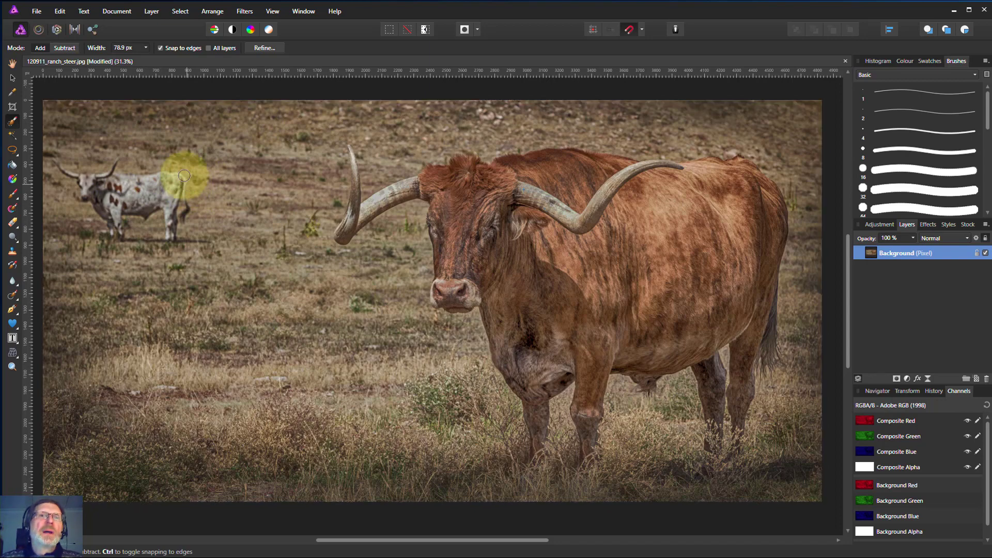
Zoom in on the small white steer and paint a trial selection over its head and chest
scroll(72, 193, up, 6)
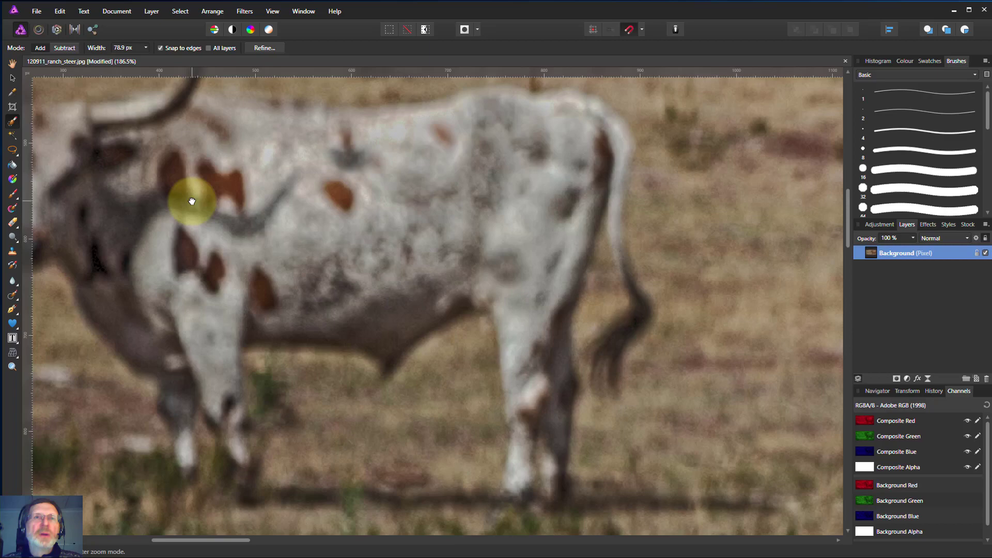
mouse_move(209, 199)
mouse_down()
mouse_move(340, 227)
mouse_move(370, 222)
mouse_move(366, 214)
mouse_up()
scroll(365, 216, down, 1)
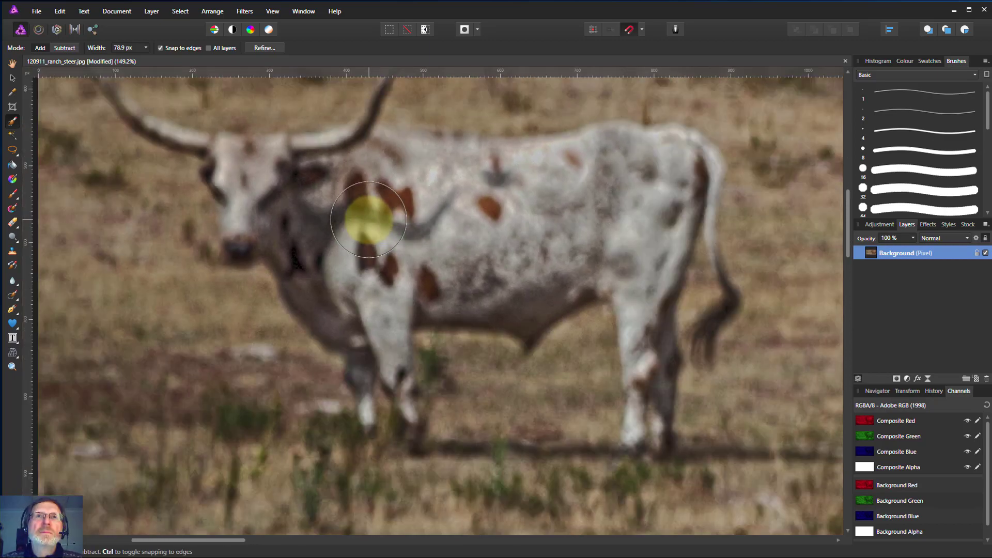
scroll(367, 219, down, 1)
mouse_move(369, 217)
mouse_down()
mouse_move(380, 243)
mouse_move(390, 206)
mouse_up()
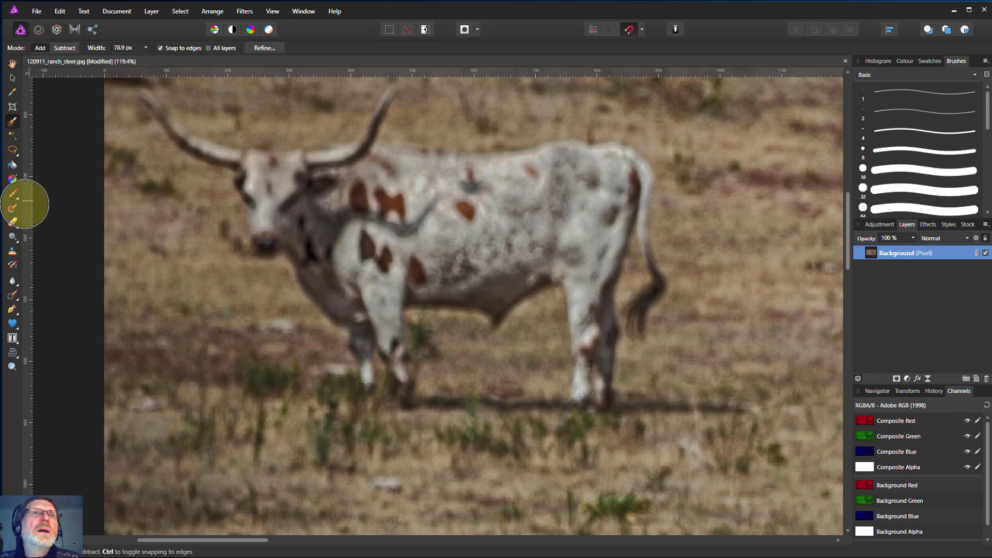
With the Freehand Selection Tool, pan to reveal the white steer's horn tips and begin tracing the horn
click(13, 150)
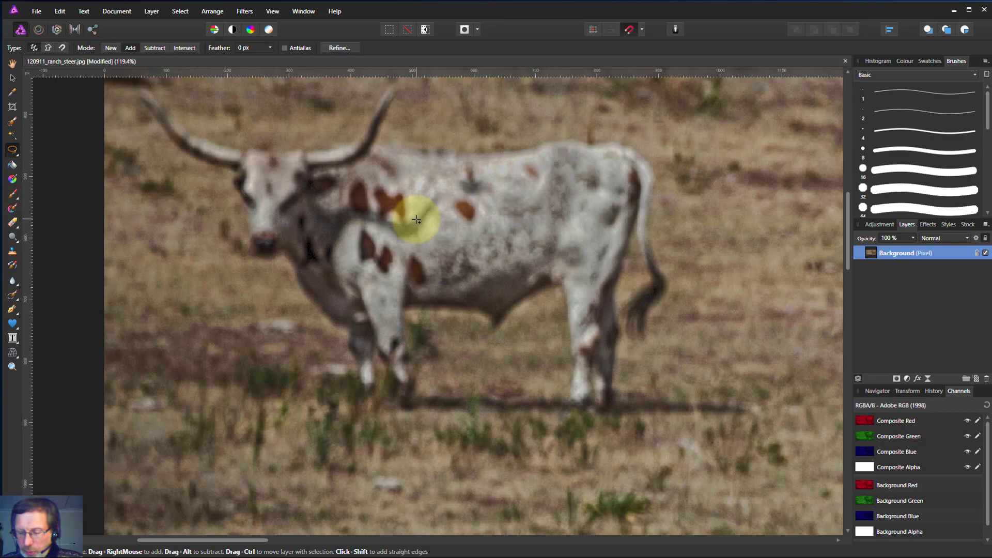
key(ctrl)
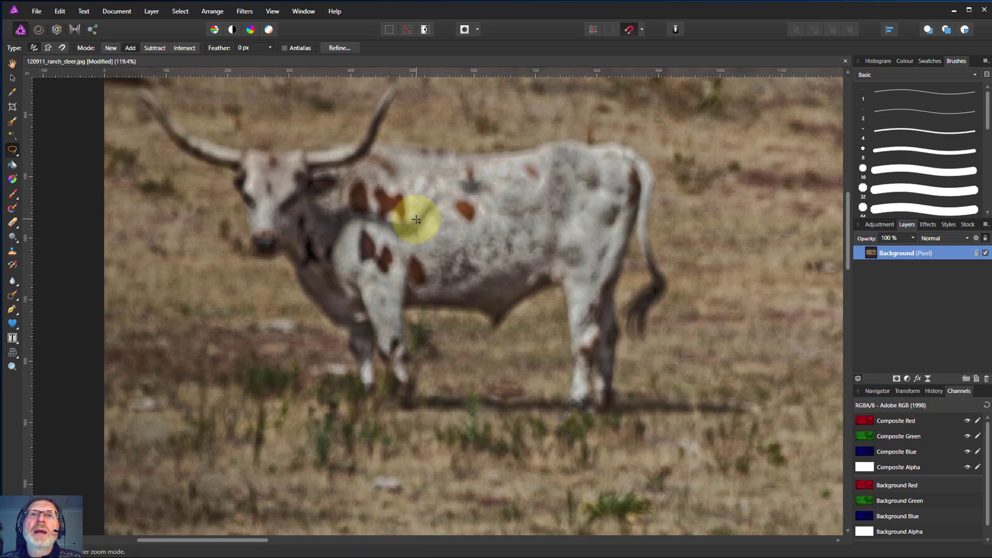
drag(417, 219, 402, 266)
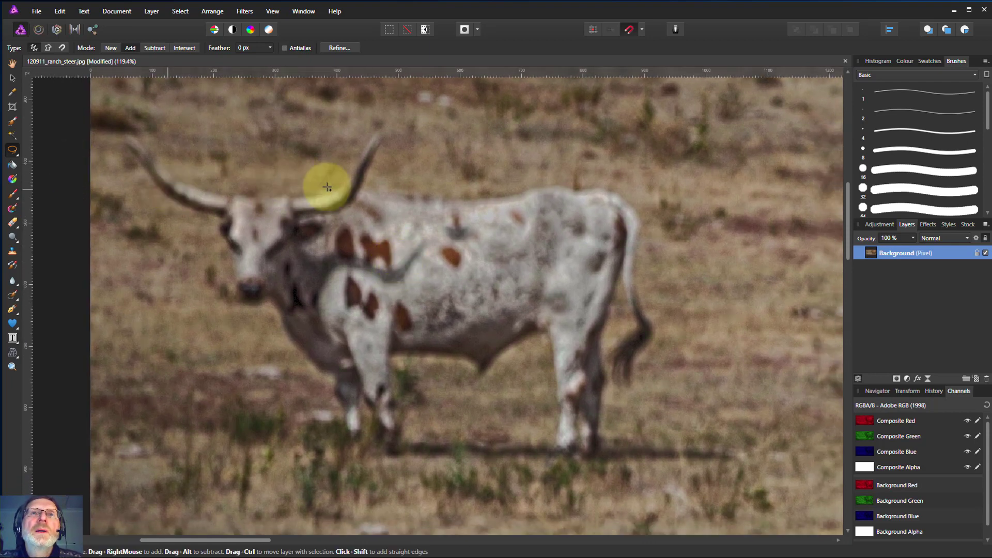
mouse_move(302, 197)
mouse_down()
mouse_move(378, 134)
mouse_move(378, 150)
mouse_up()
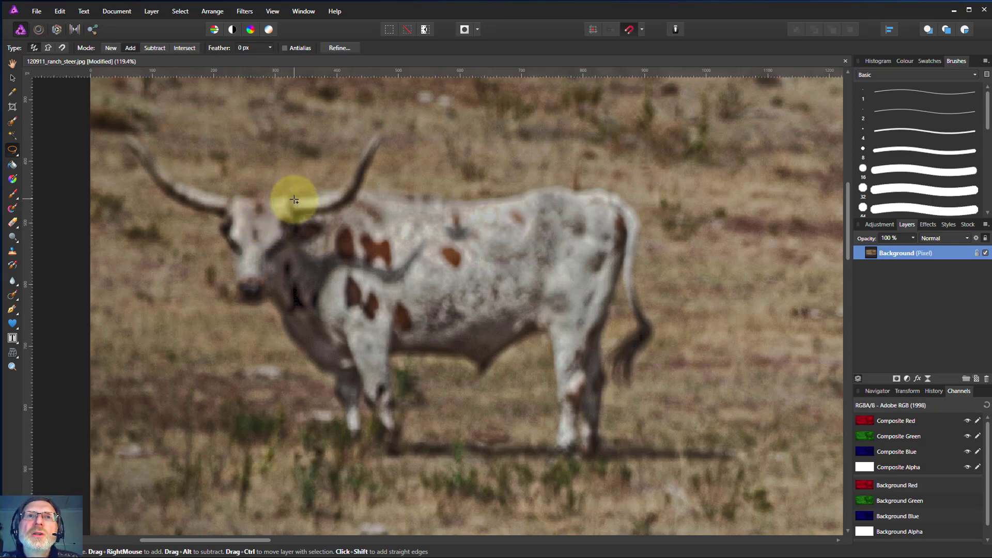
Lasso the white steer's upright horn, then extend the selection over its back to the rump
mouse_move(293, 199)
mouse_down()
mouse_move(339, 196)
mouse_move(375, 138)
mouse_move(363, 192)
mouse_move(411, 201)
mouse_move(425, 229)
mouse_move(406, 249)
mouse_up()
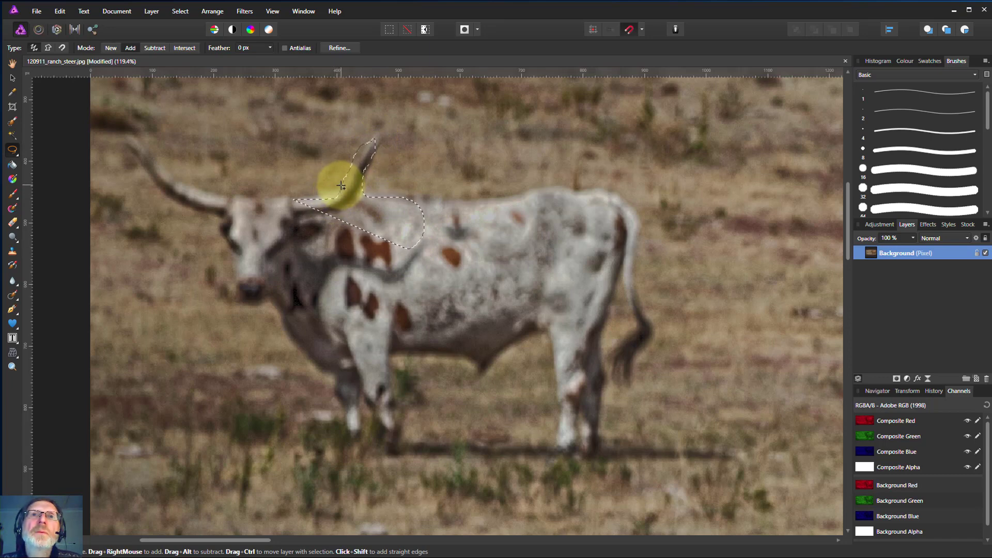
click(343, 188)
mouse_move(328, 196)
mouse_down()
mouse_move(308, 206)
mouse_move(339, 222)
mouse_move(367, 140)
mouse_move(346, 170)
mouse_move(329, 178)
mouse_move(321, 164)
mouse_up()
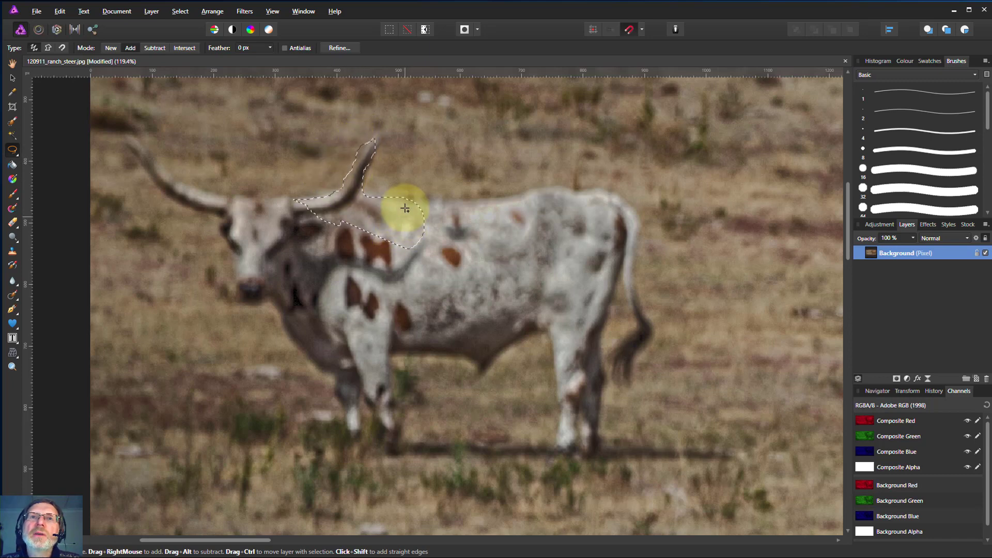
mouse_move(406, 197)
mouse_down()
mouse_move(551, 190)
mouse_move(559, 205)
mouse_move(556, 231)
mouse_move(466, 262)
mouse_up()
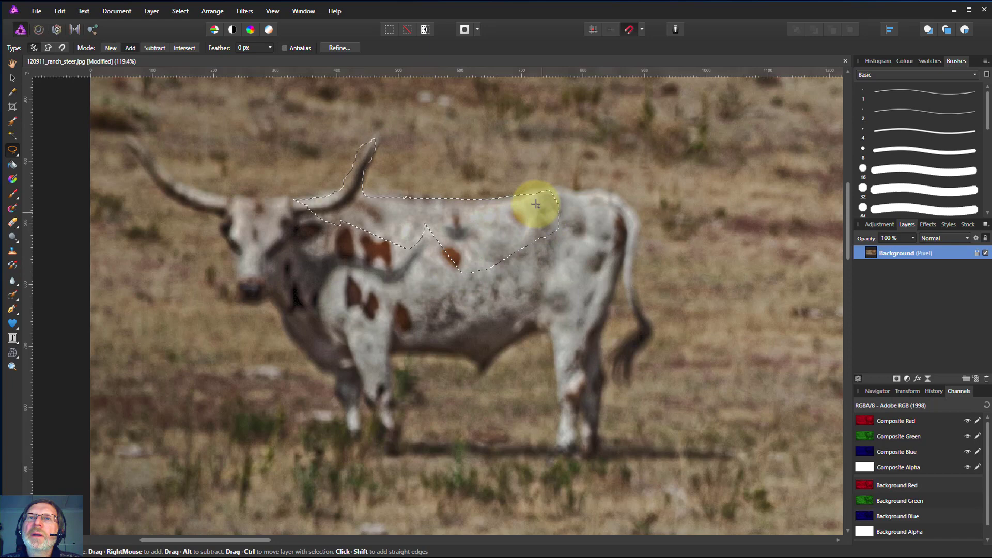
mouse_move(545, 190)
mouse_down()
mouse_move(616, 198)
mouse_move(630, 267)
mouse_up()
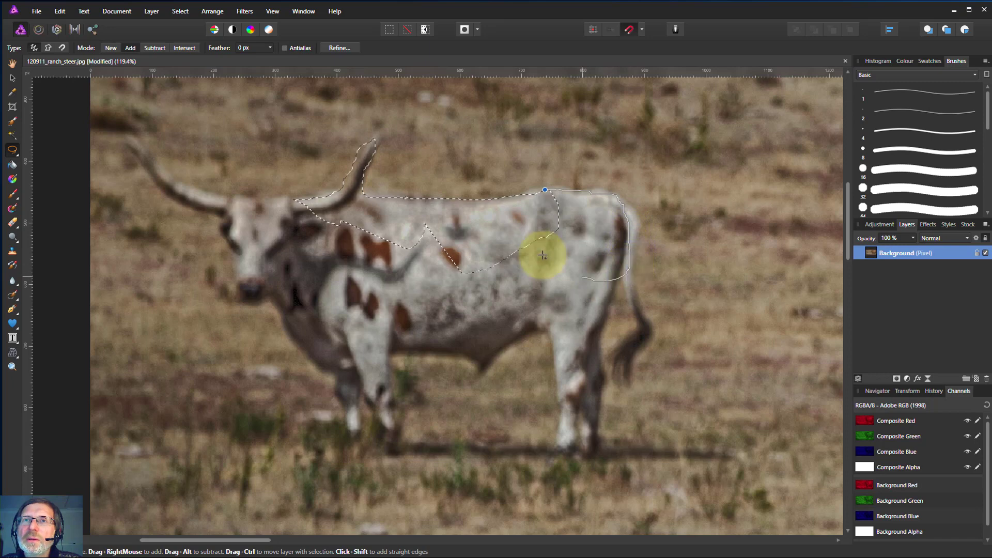
drag(543, 254, 531, 246)
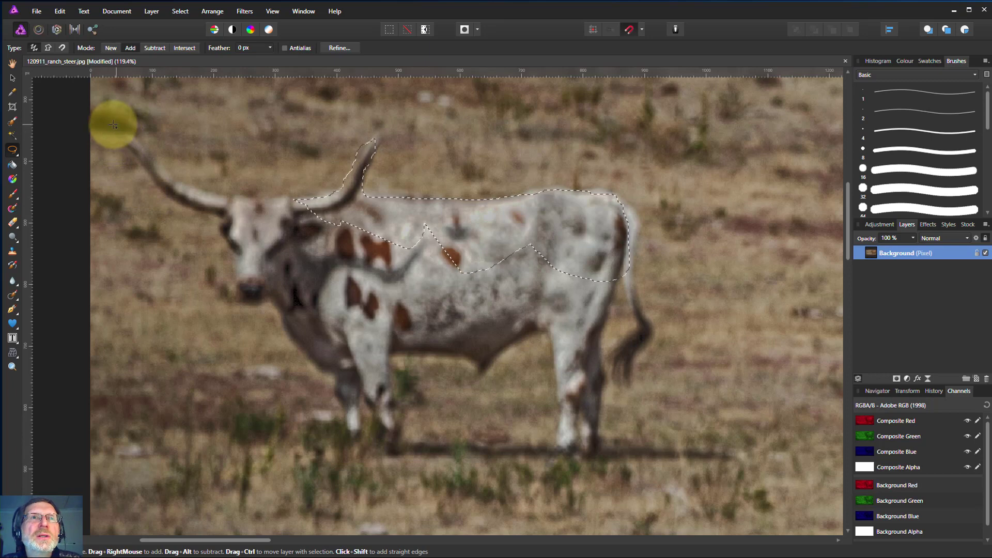
Loosely lasso the whole white steer with surrounding grass and display it as a quick mask
mouse_move(113, 122)
mouse_down()
mouse_move(117, 189)
mouse_move(220, 341)
mouse_move(305, 437)
mouse_move(418, 463)
mouse_move(542, 431)
mouse_move(526, 436)
mouse_move(525, 450)
mouse_move(559, 463)
mouse_move(601, 452)
mouse_move(668, 392)
mouse_move(678, 257)
mouse_move(635, 184)
mouse_move(598, 155)
mouse_move(476, 168)
mouse_move(413, 120)
mouse_move(334, 127)
mouse_move(263, 176)
mouse_move(170, 116)
mouse_move(120, 111)
mouse_up()
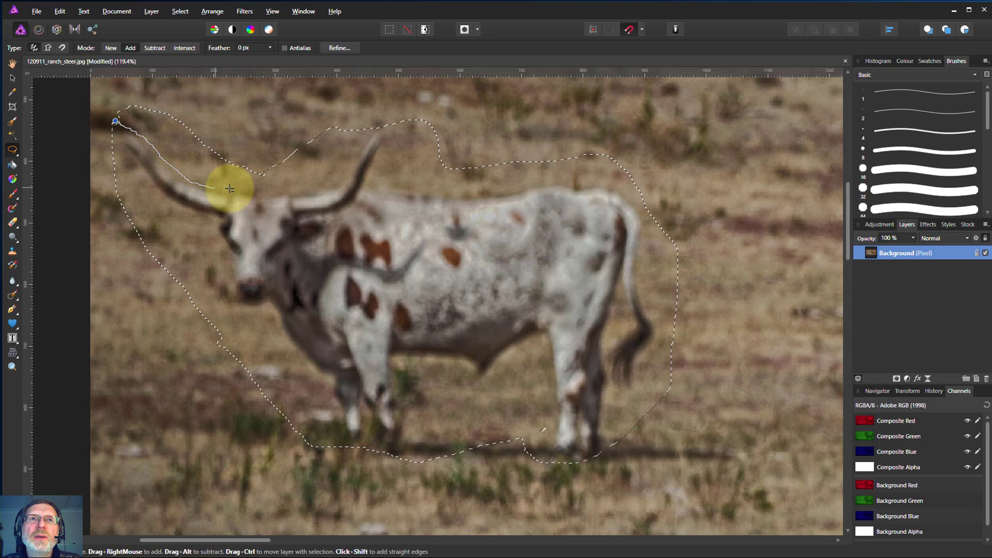
mouse_move(258, 142)
mouse_down()
mouse_move(214, 110)
mouse_move(227, 170)
mouse_up()
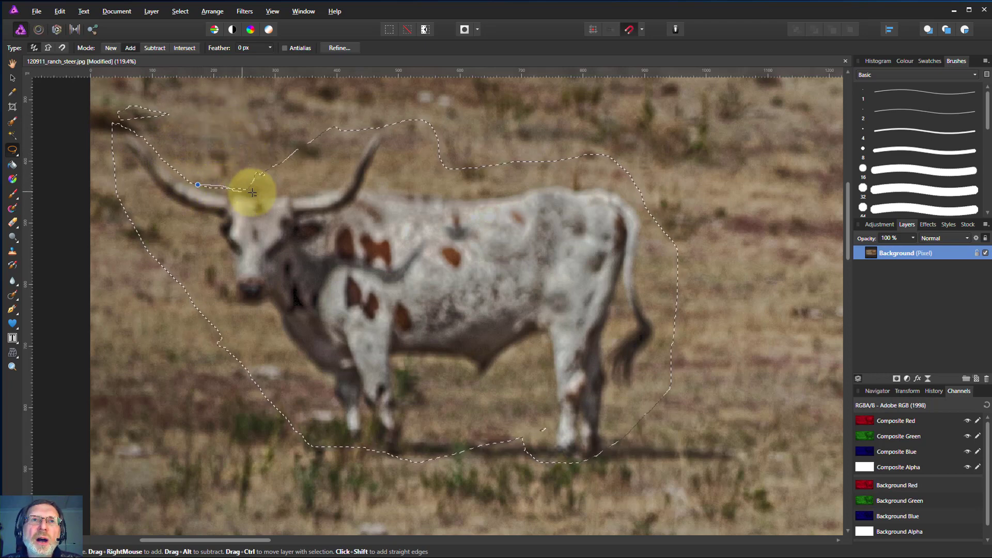
mouse_move(315, 191)
mouse_down()
mouse_move(339, 182)
mouse_move(354, 128)
mouse_move(330, 109)
mouse_up()
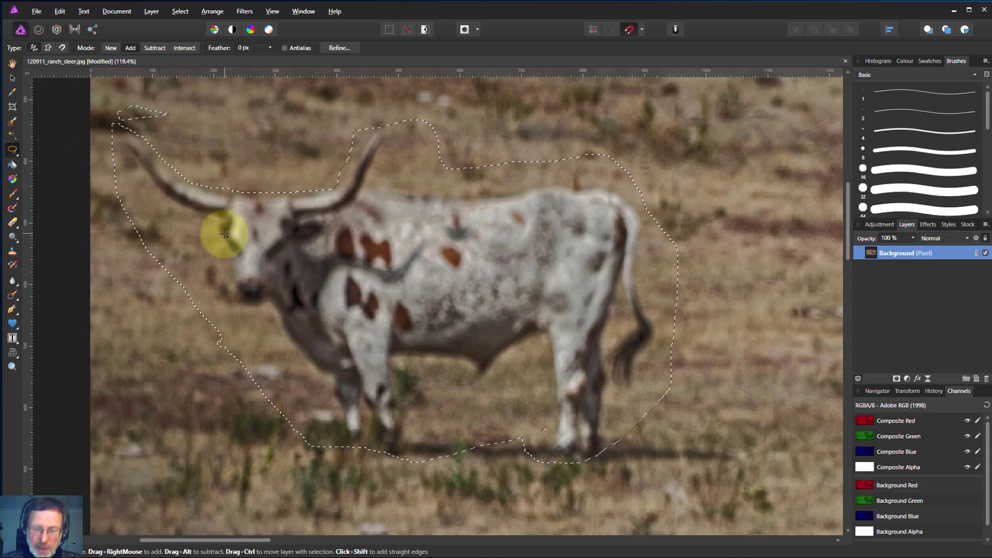
key(q)
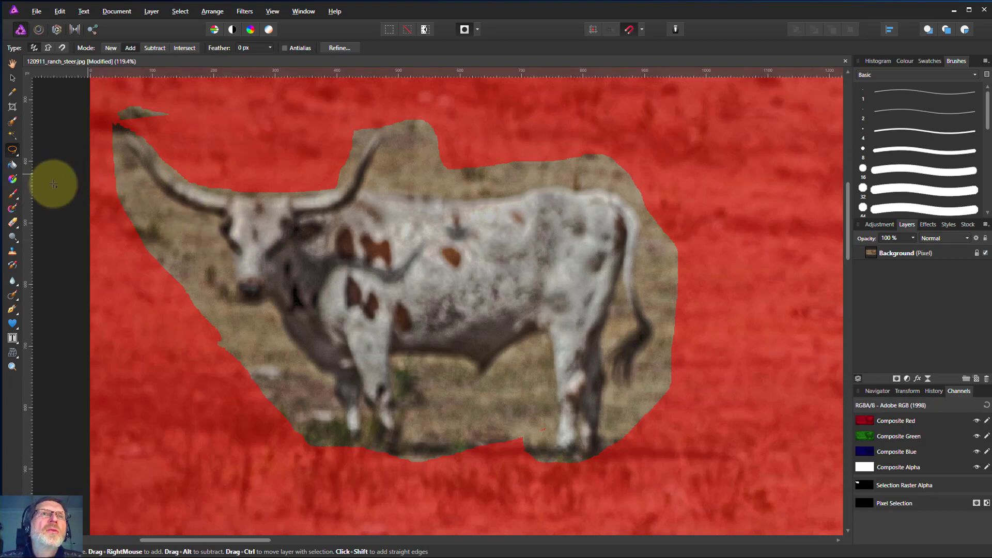
Paint white over the upper horn tip in Quick Mask so the steer selection includes it
click(12, 195)
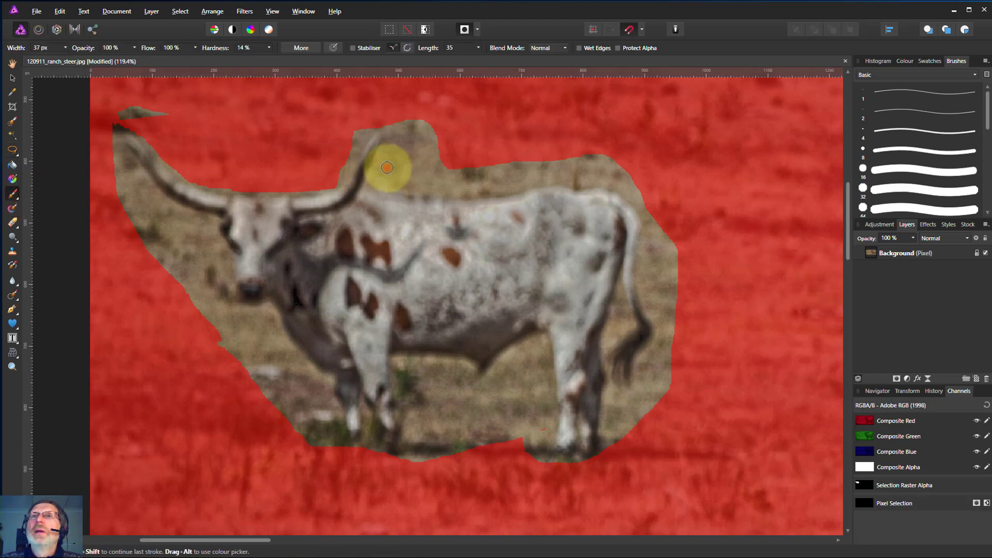
click(904, 61)
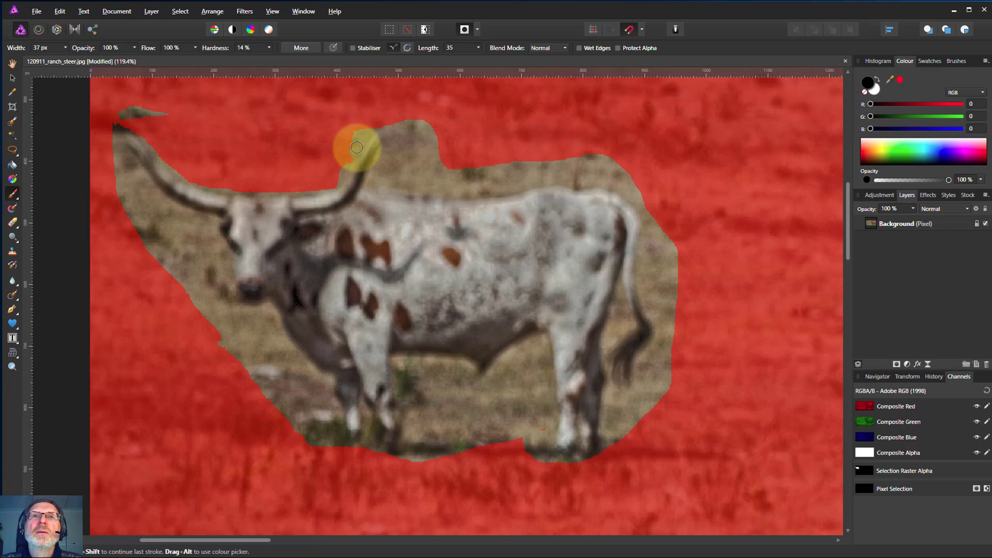
mouse_move(357, 148)
mouse_down()
mouse_move(332, 185)
mouse_move(363, 135)
mouse_move(387, 128)
mouse_move(351, 129)
mouse_move(348, 137)
mouse_move(388, 126)
mouse_move(377, 164)
mouse_move(420, 155)
mouse_up()
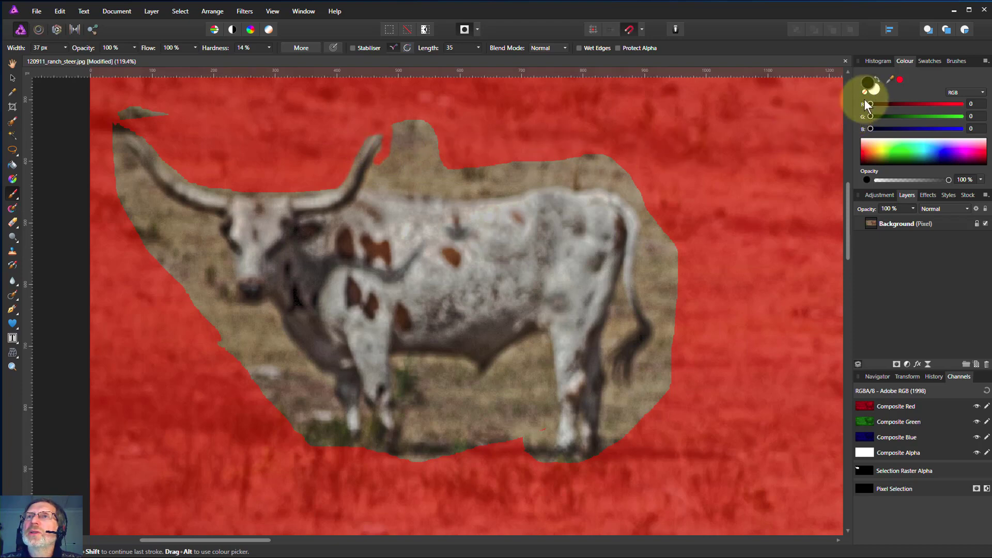
click(877, 79)
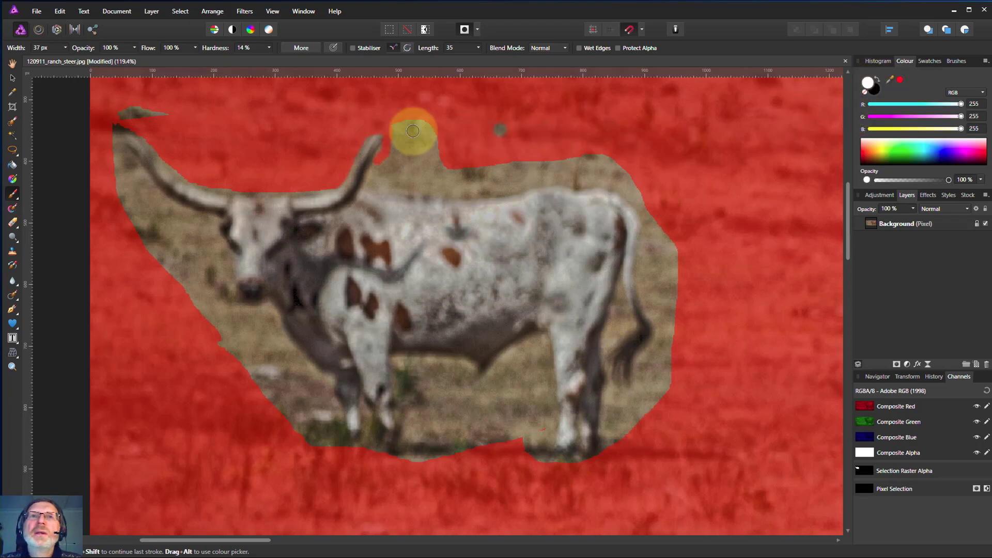
drag(384, 130, 372, 138)
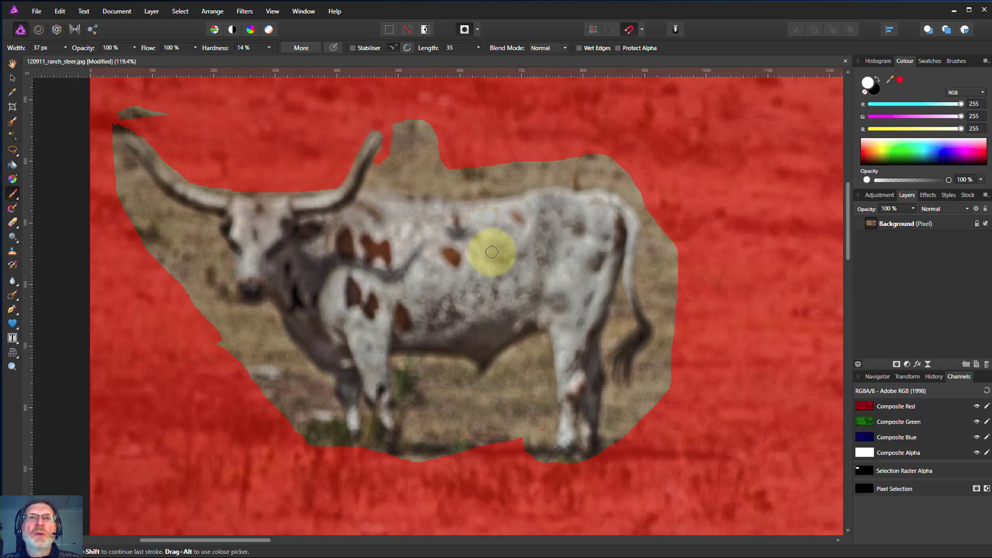
key(q)
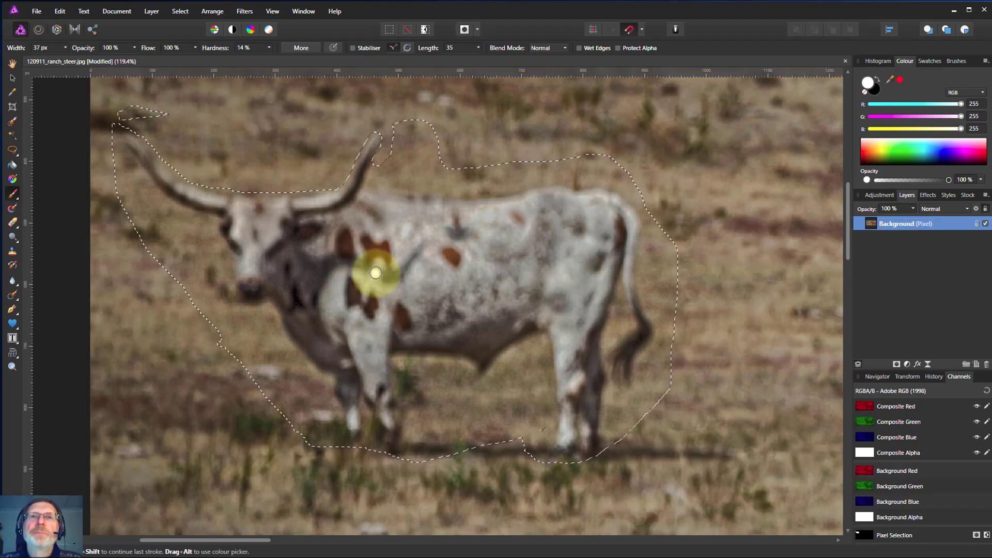
Clear the steer selection and zoom to fit the whole longhorn photo with Ctrl+0
click(405, 316)
key(ctrl+0)
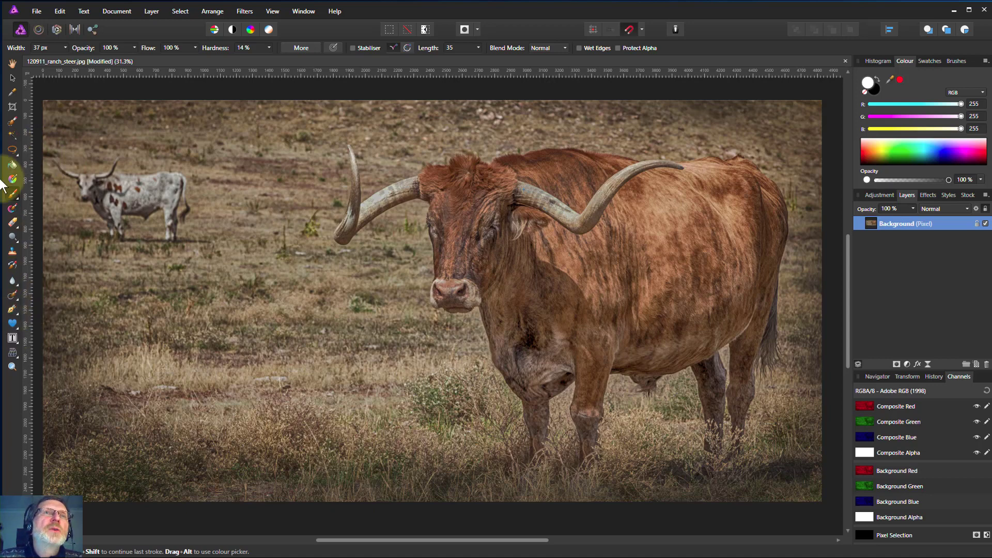
Loosely lasso the small white steer, inpaint it away with Edit > Inpaint, then deselect
click(12, 148)
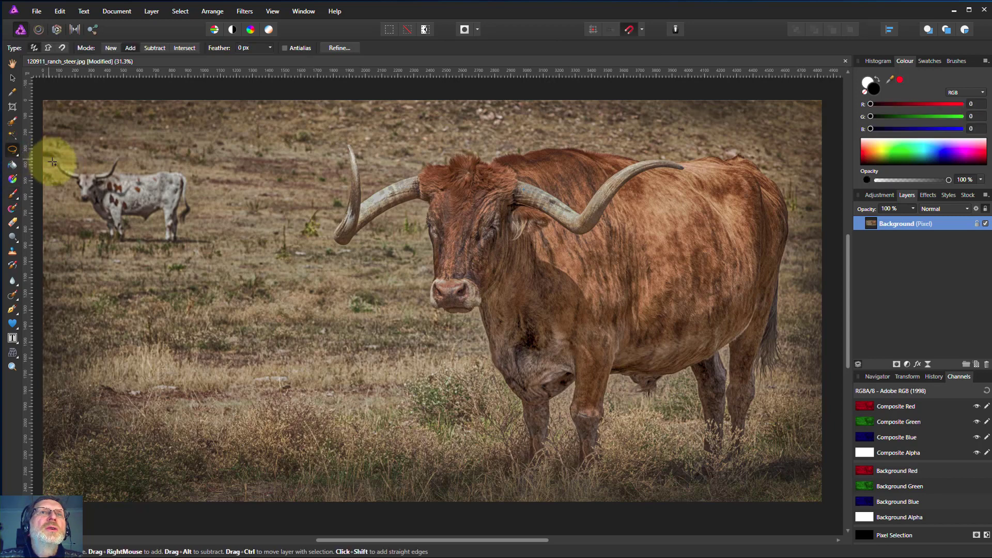
mouse_move(51, 163)
mouse_down()
mouse_move(85, 243)
mouse_move(122, 248)
mouse_move(161, 233)
mouse_move(162, 251)
mouse_move(193, 249)
mouse_move(198, 179)
mouse_move(187, 156)
mouse_move(150, 158)
mouse_move(114, 140)
mouse_move(96, 158)
mouse_move(61, 157)
mouse_up()
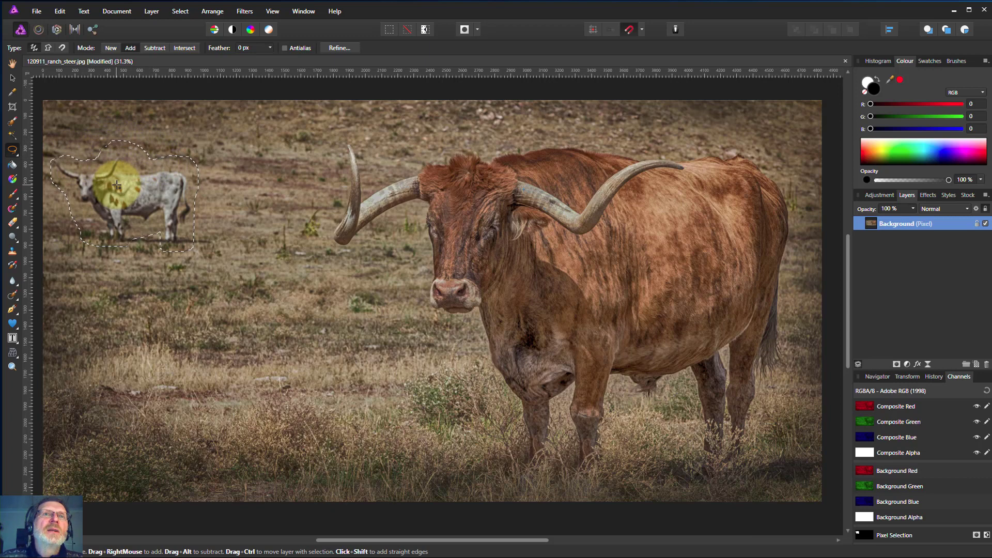
click(56, 12)
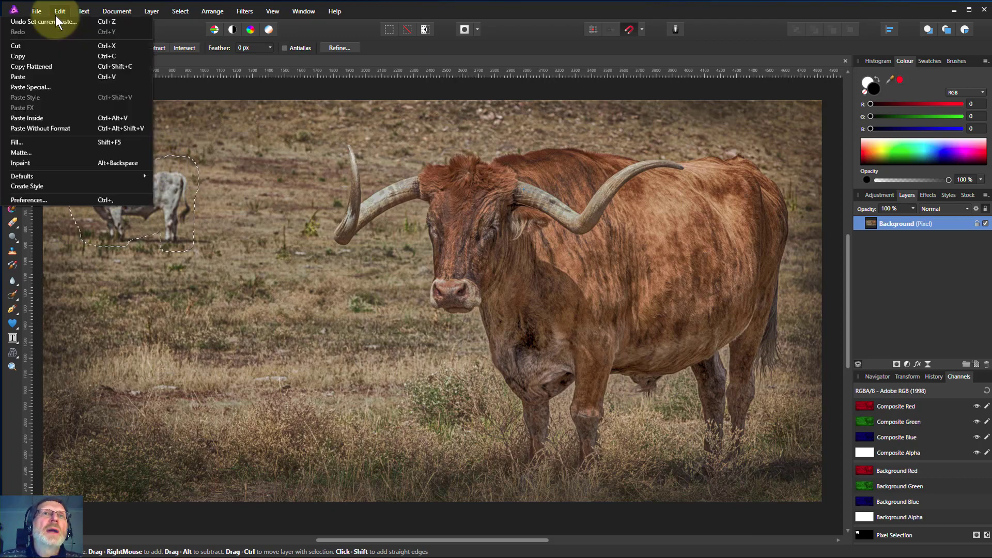
click(61, 164)
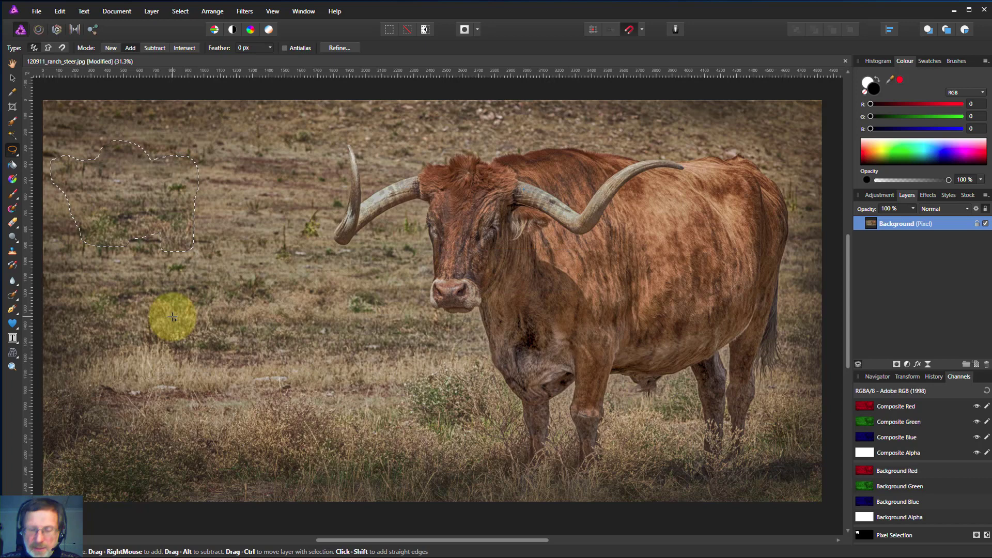
key(ctrl+d)
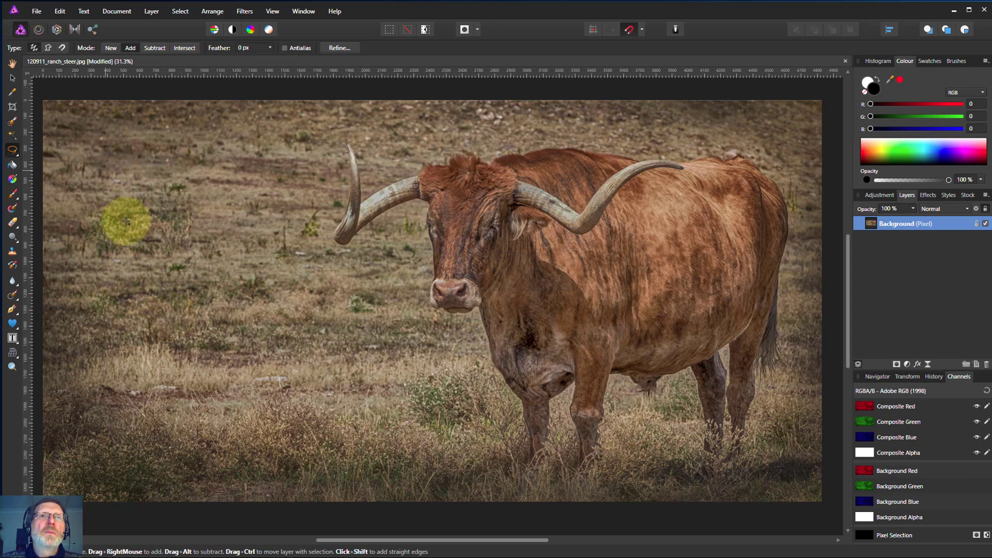